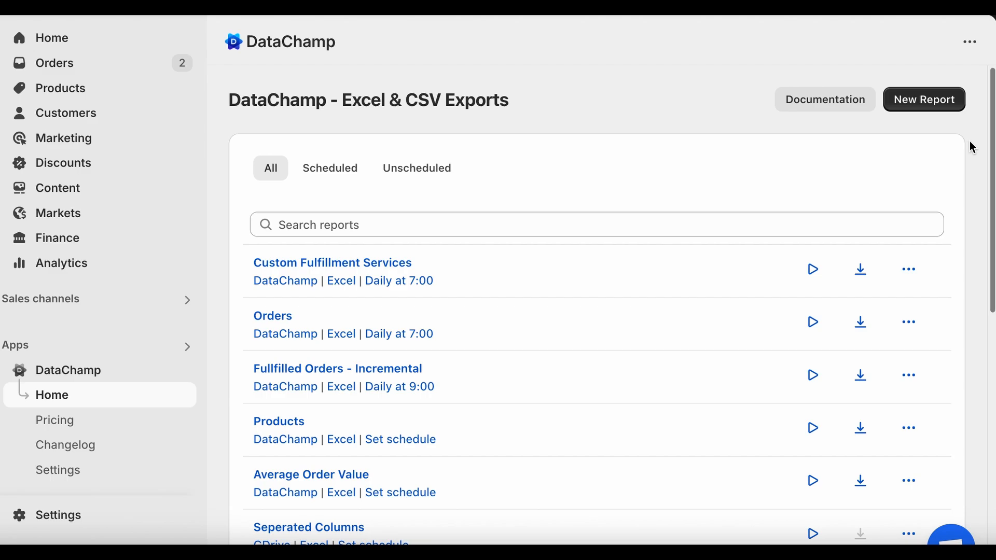
Start a new Orders report and select the order fields Total price and Updated at
click(951, 100)
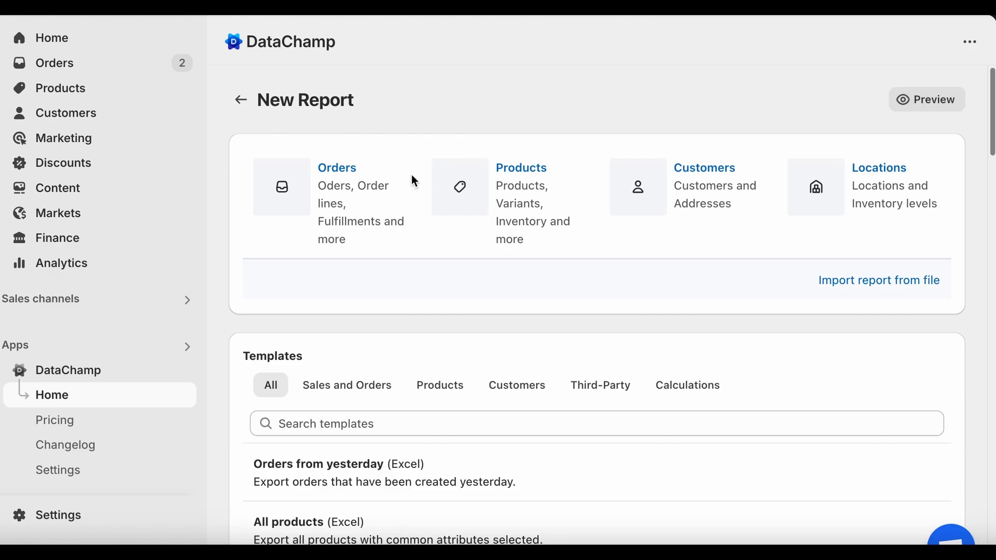
click(310, 183)
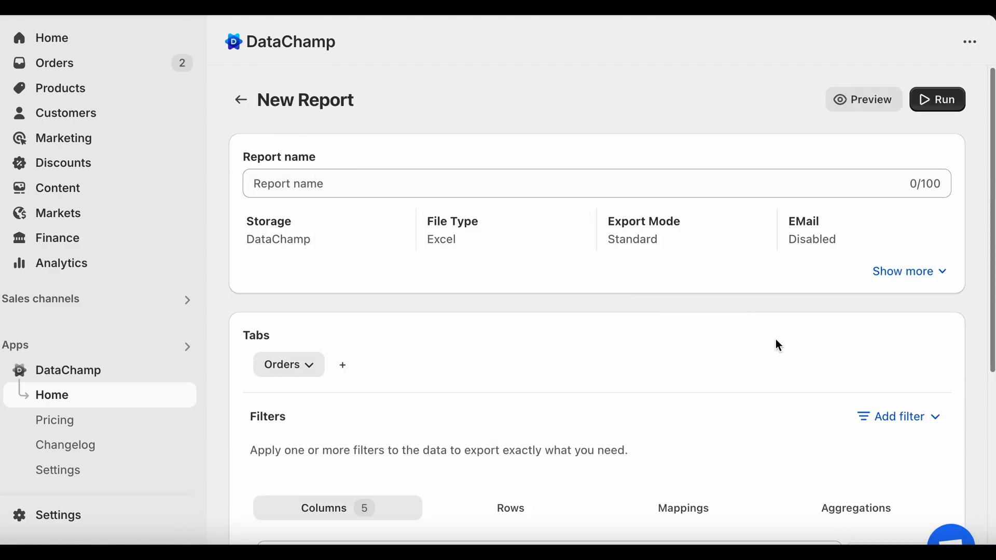
scroll(777, 344, down, 5)
click(882, 269)
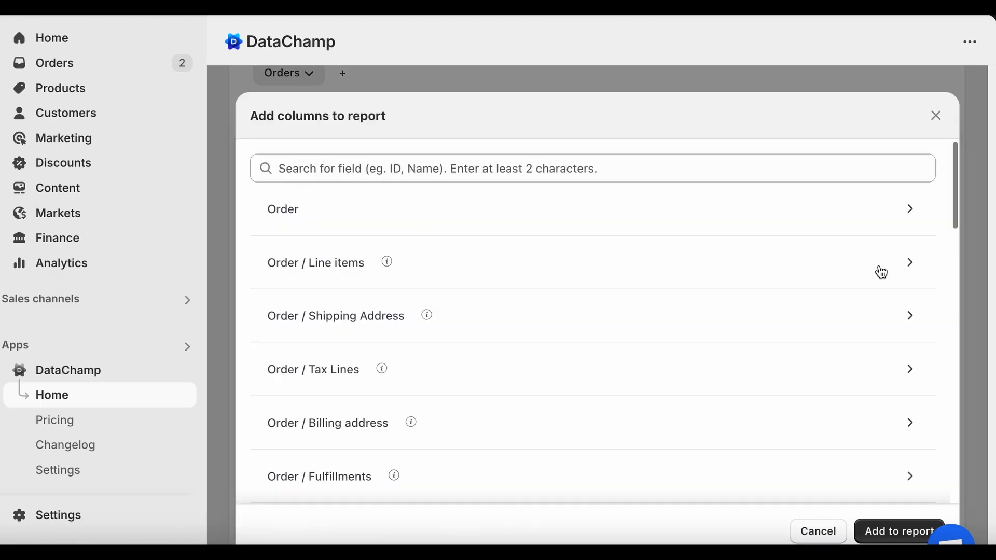
click(796, 226)
scroll(751, 311, down, 6)
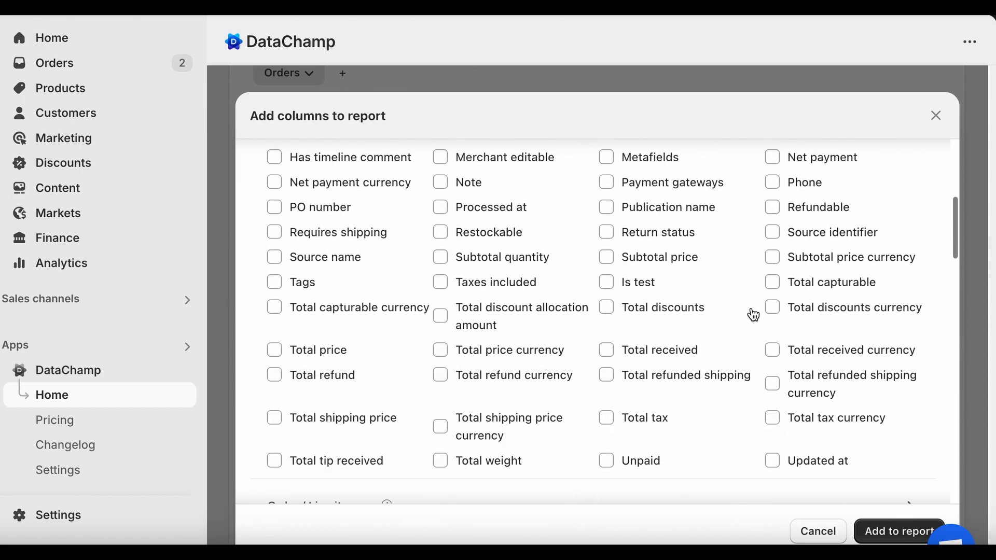
click(275, 350)
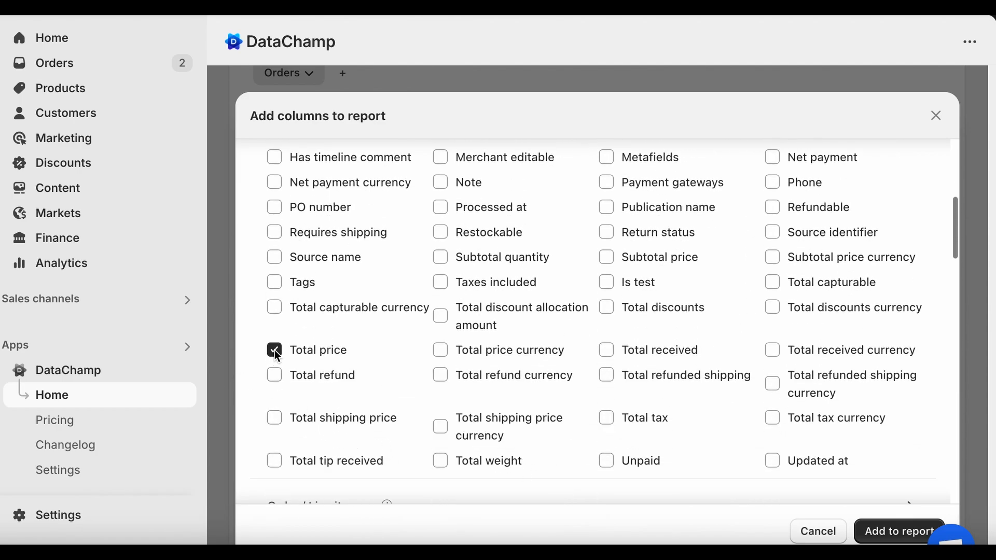
click(772, 460)
Select the Title field under Order / Line items and add the selected fields to the report
scroll(717, 485, down, 3)
click(685, 347)
scroll(669, 302, down, 6)
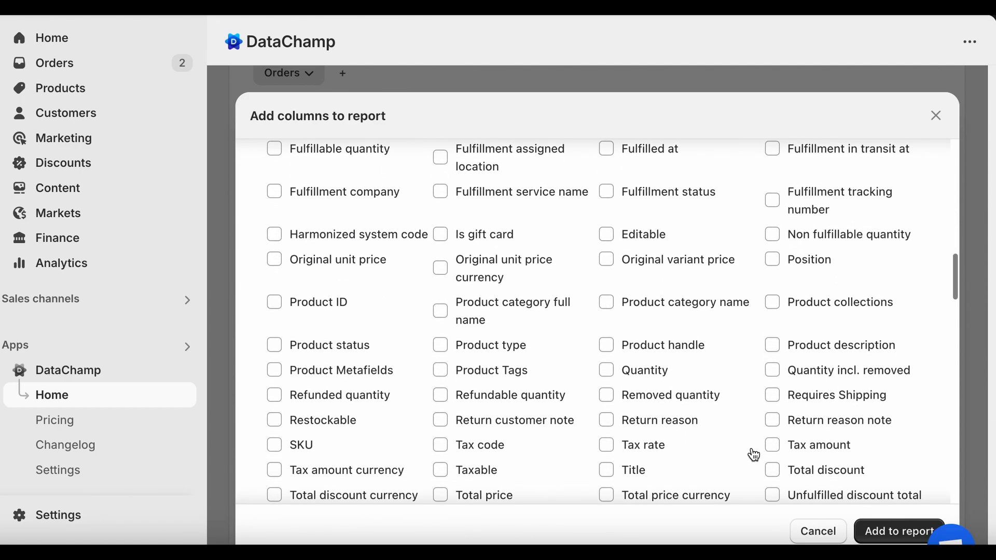
click(607, 470)
click(876, 531)
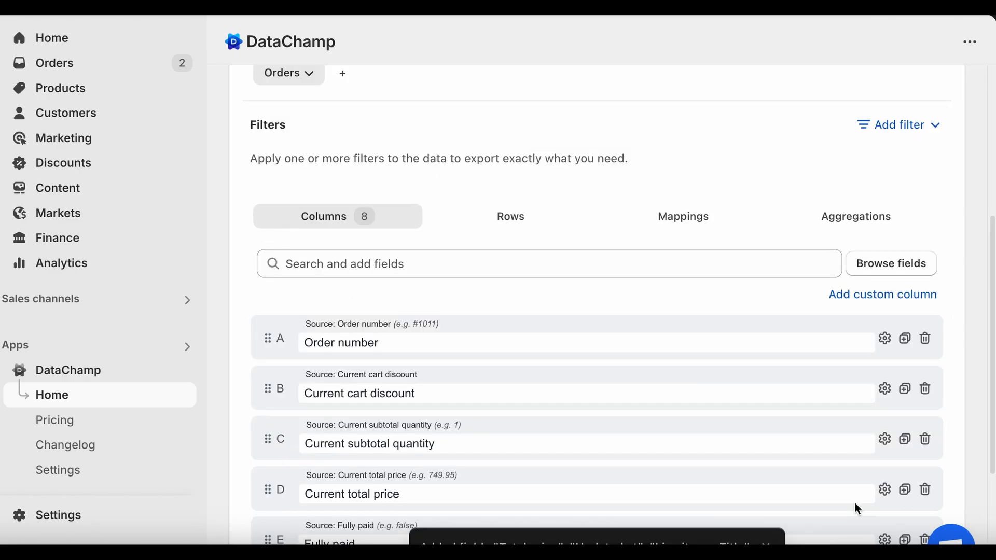
Remove the columns Order number, Current cart discount, Current subtotal quantity, Current total price and Fully paid
click(925, 339)
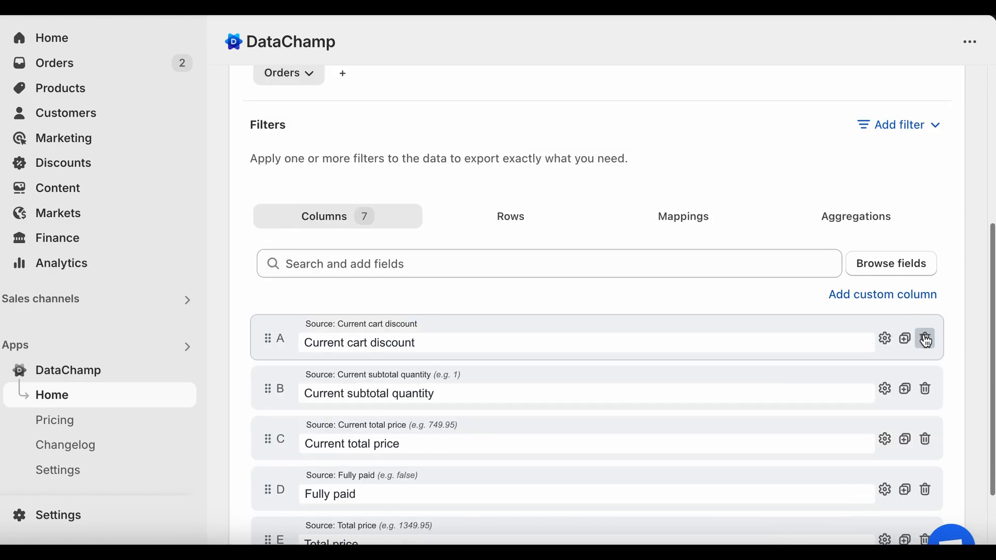
click(925, 340)
click(926, 340)
click(926, 340)
click(925, 339)
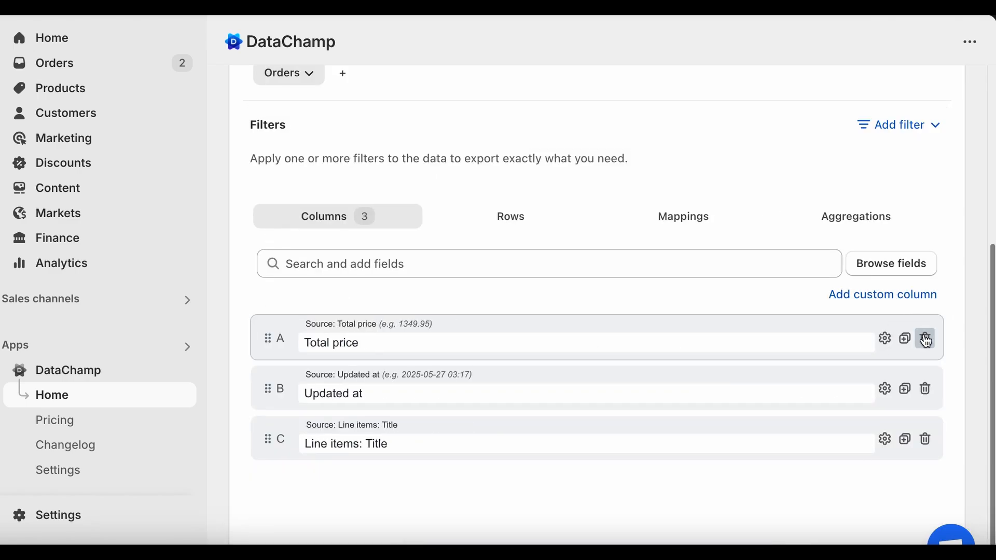
Move the Line items: Title column to the first position and set its case to Upper Case
drag(622, 427, 628, 332)
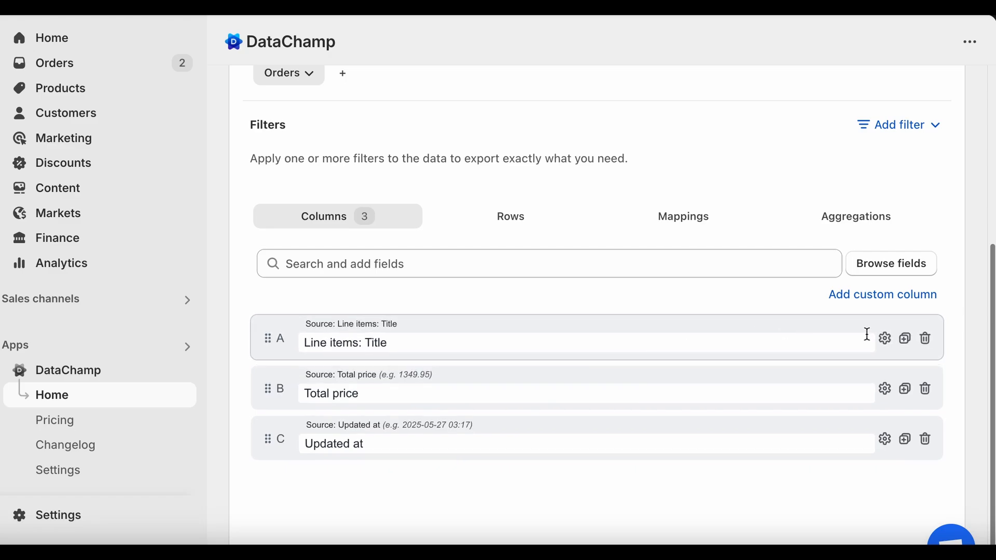
click(885, 338)
scroll(833, 405, down, 5)
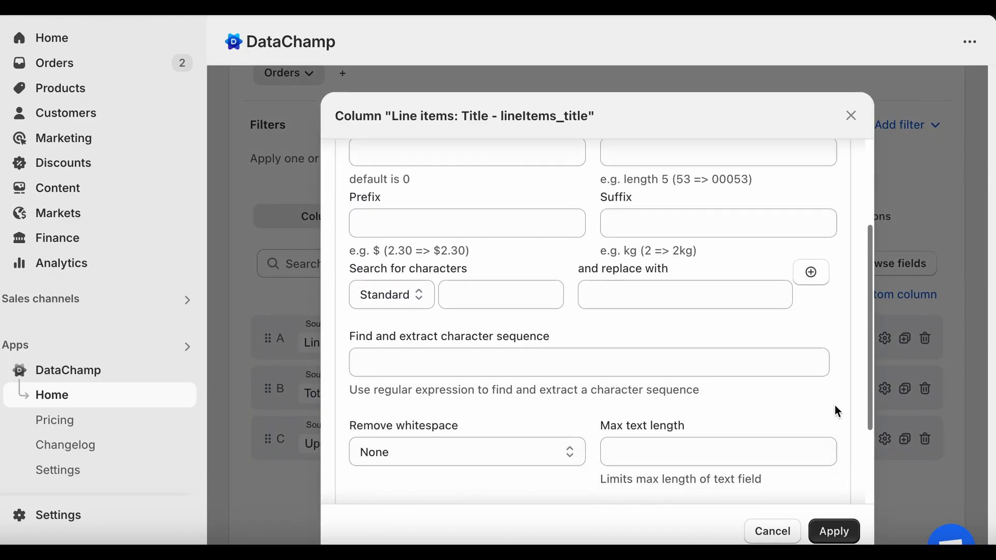
click(578, 441)
click(536, 456)
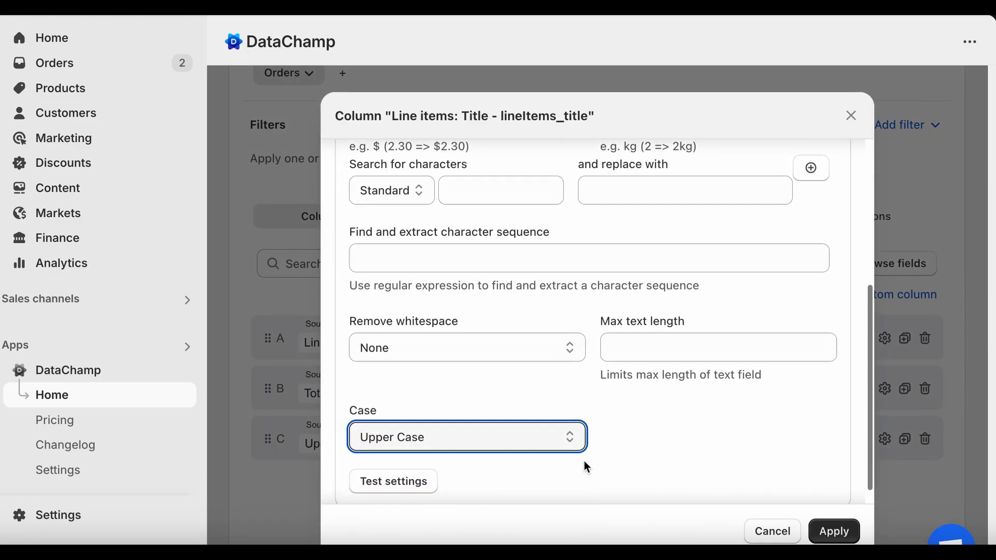
click(832, 531)
Preview the report to check the line item titles, then close the preview
scroll(863, 231, up, 5)
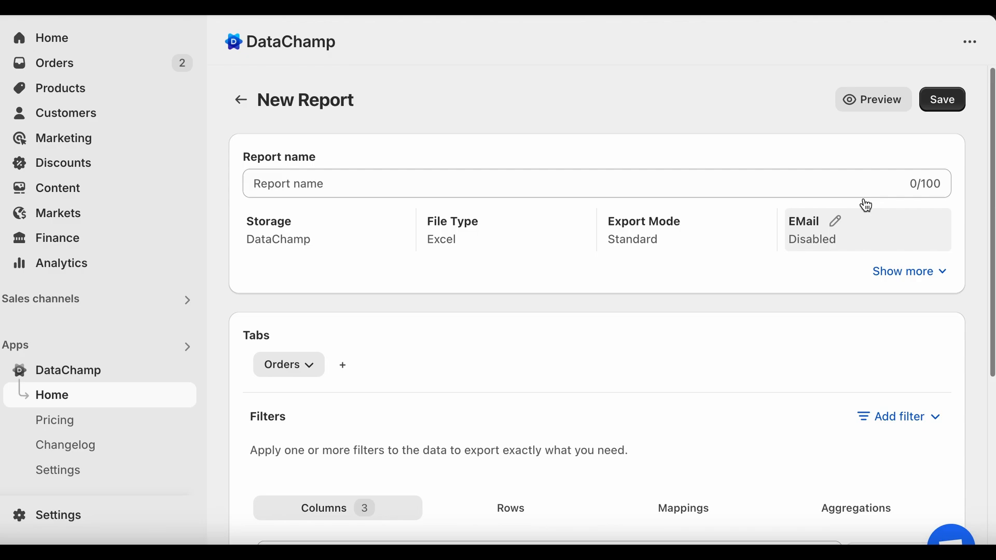
click(853, 99)
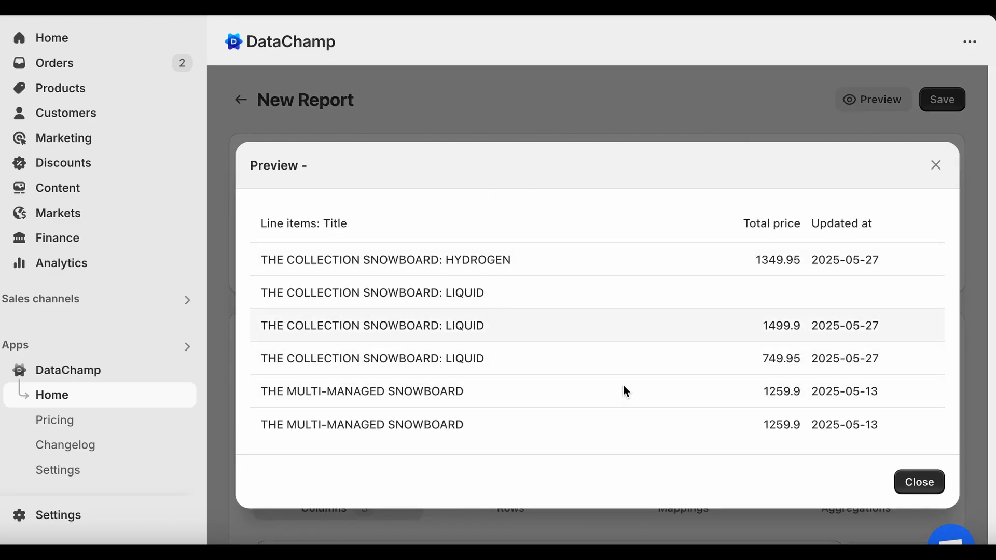
click(928, 484)
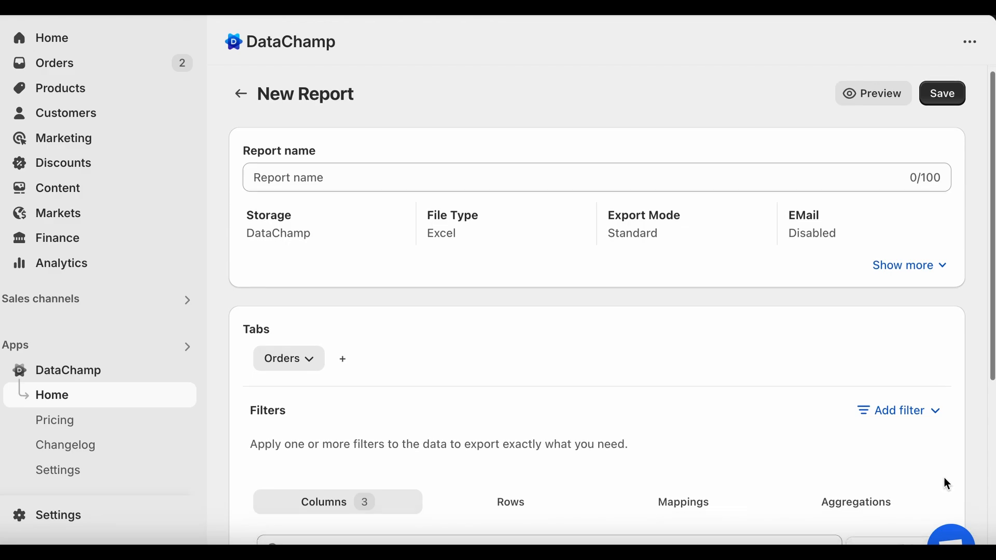
Add the Order / Line items / SKU field as a column
scroll(945, 483, down, 6)
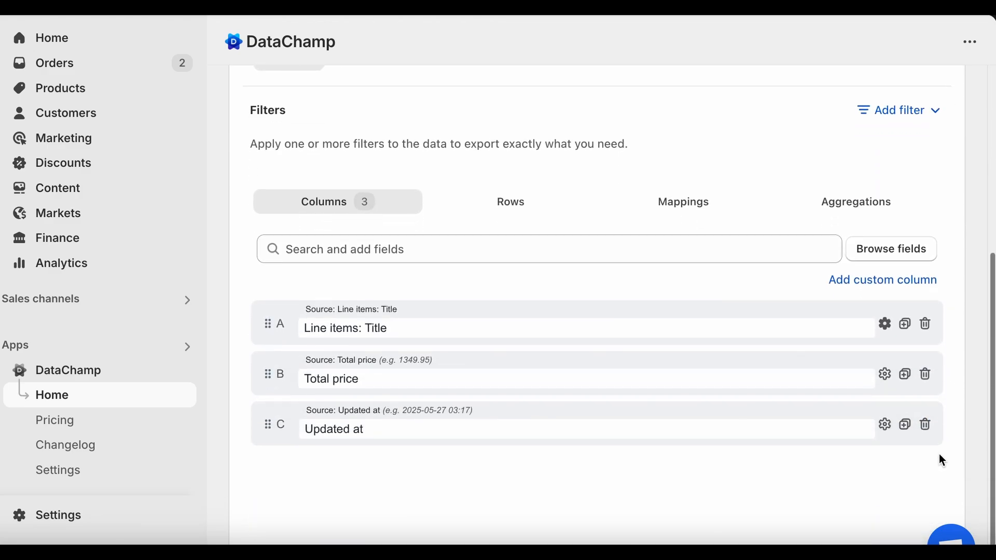
click(824, 252)
text(SKU)
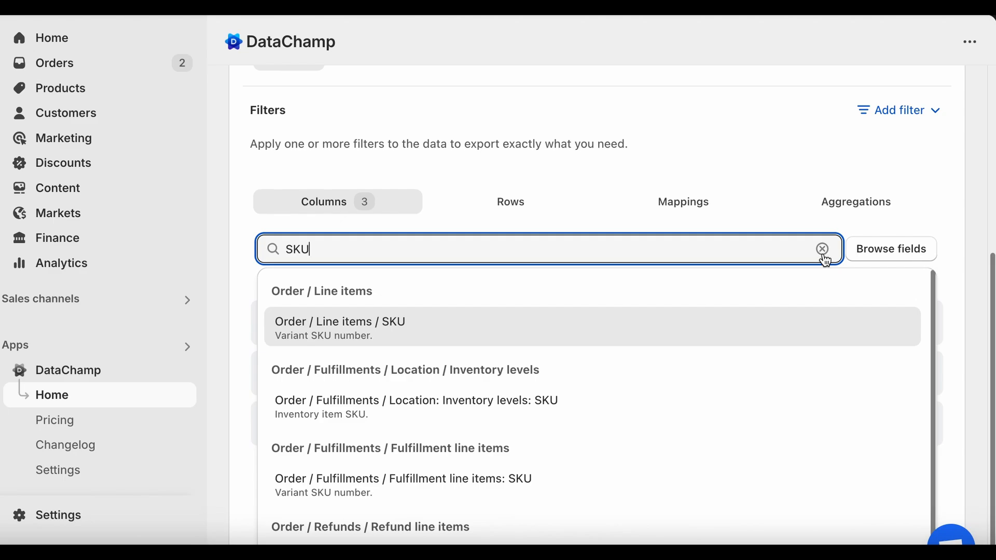
click(660, 340)
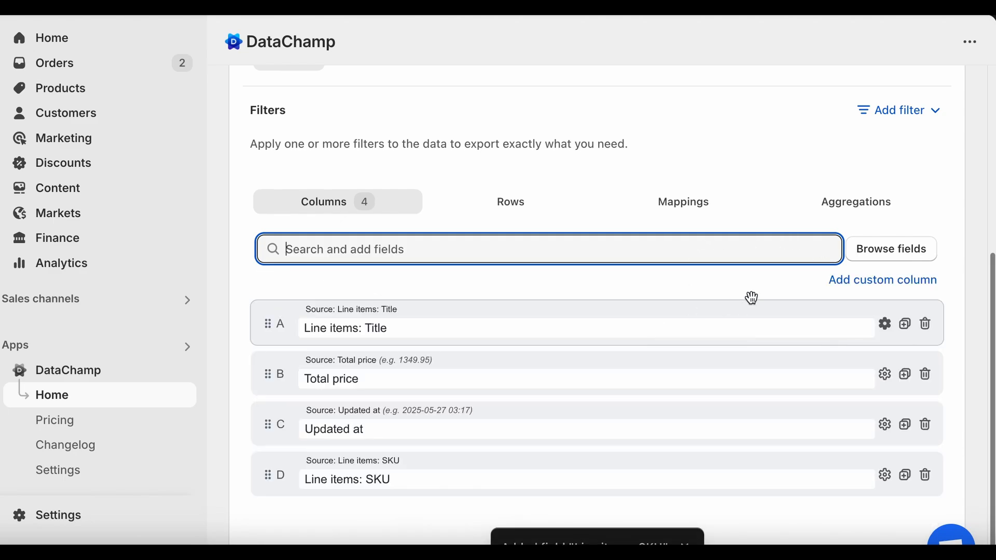
Add a custom column named Full Name with the value {{Line items: Title}} - {{Line items: SKU}}
click(859, 282)
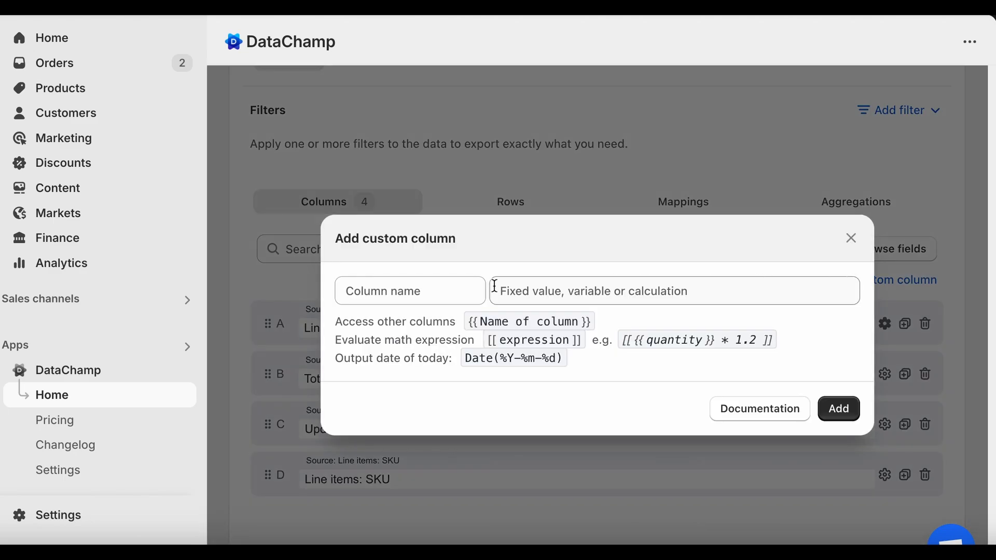
click(416, 294)
text(Fu)
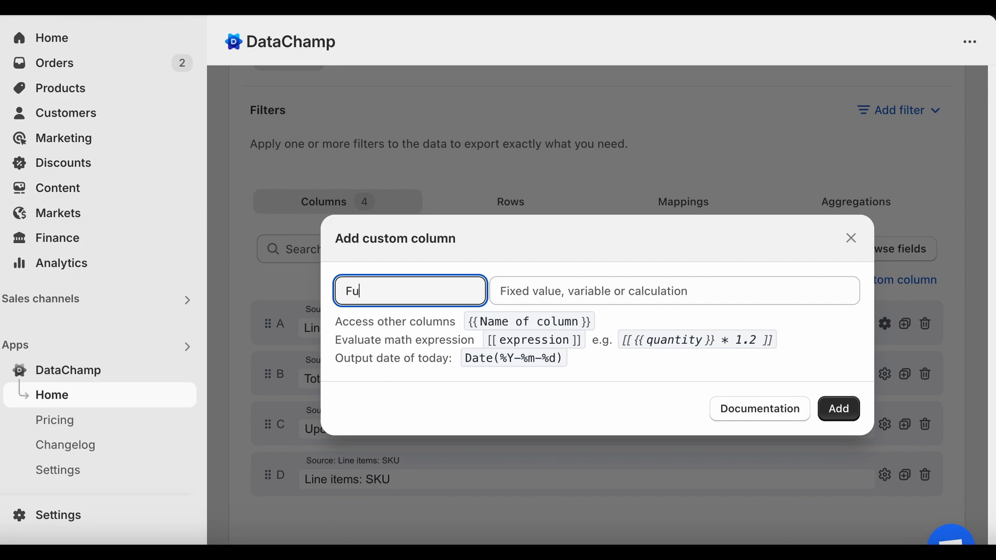
text(ll Name)
click(525, 299)
text({{)
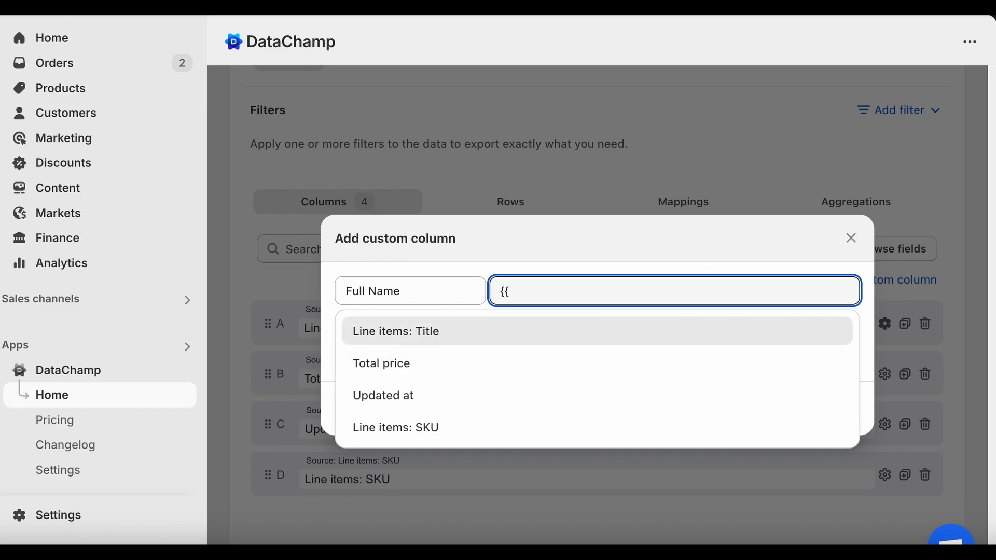
key(Return)
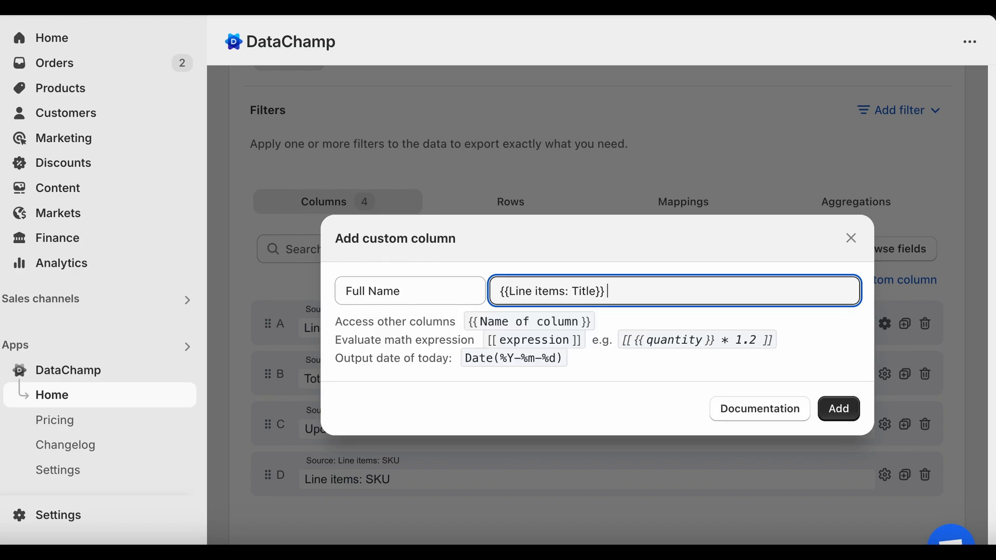
text(- {{)
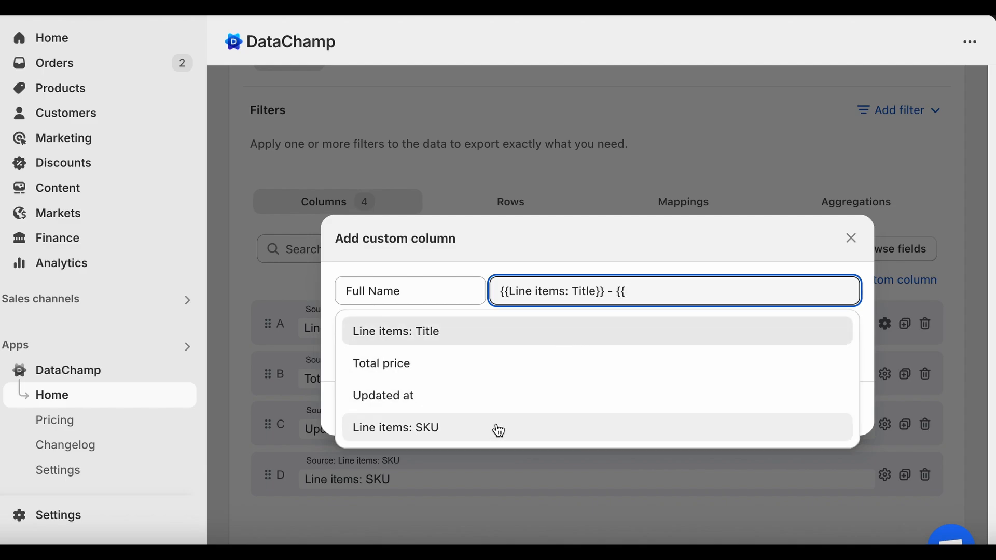
click(498, 431)
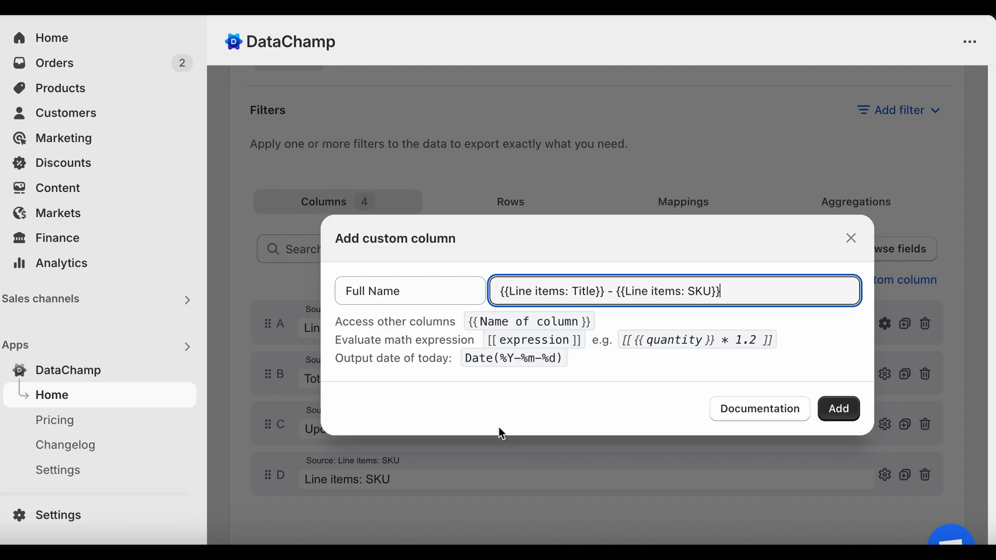
click(837, 412)
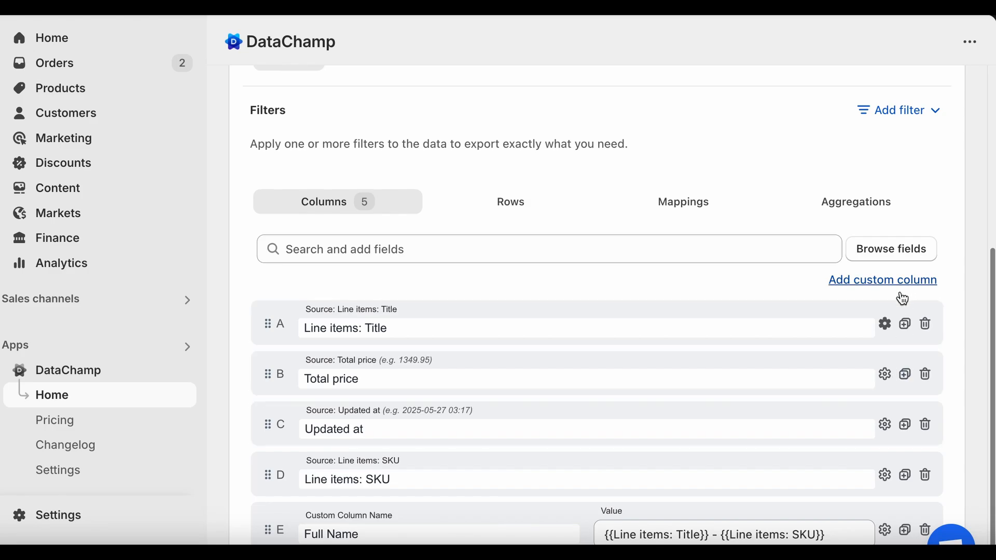
Hide the Line items: Title and Line items: SKU columns from the report output
click(885, 323)
click(373, 174)
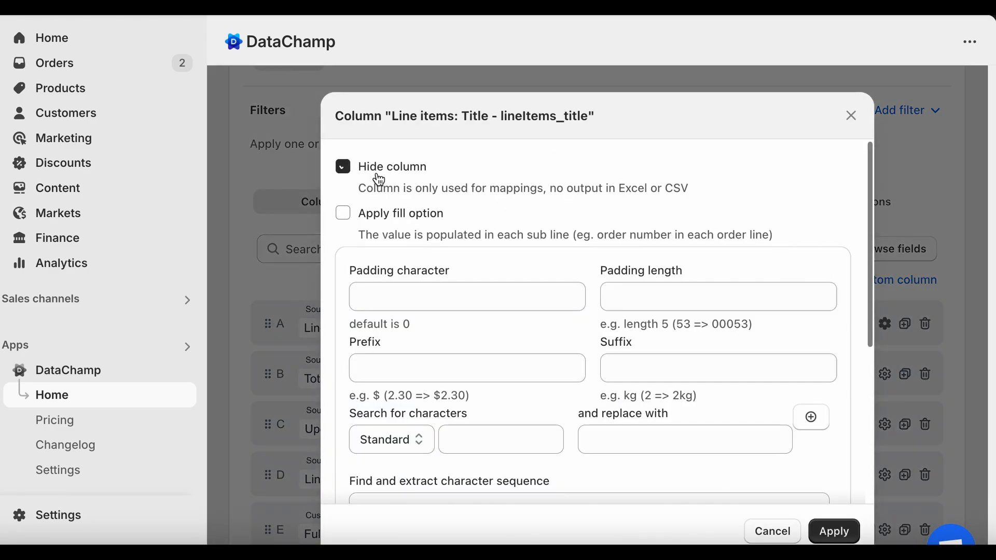
click(836, 531)
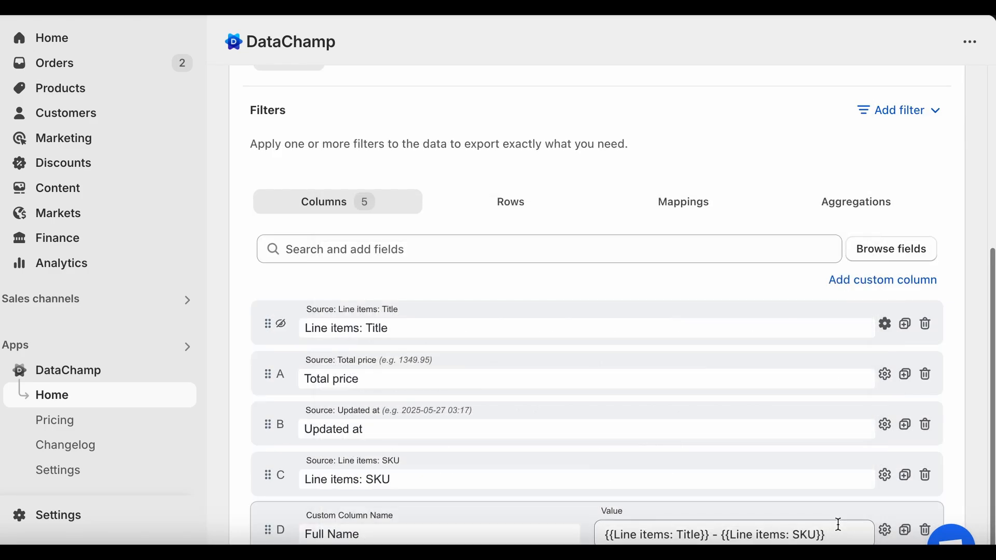
click(886, 477)
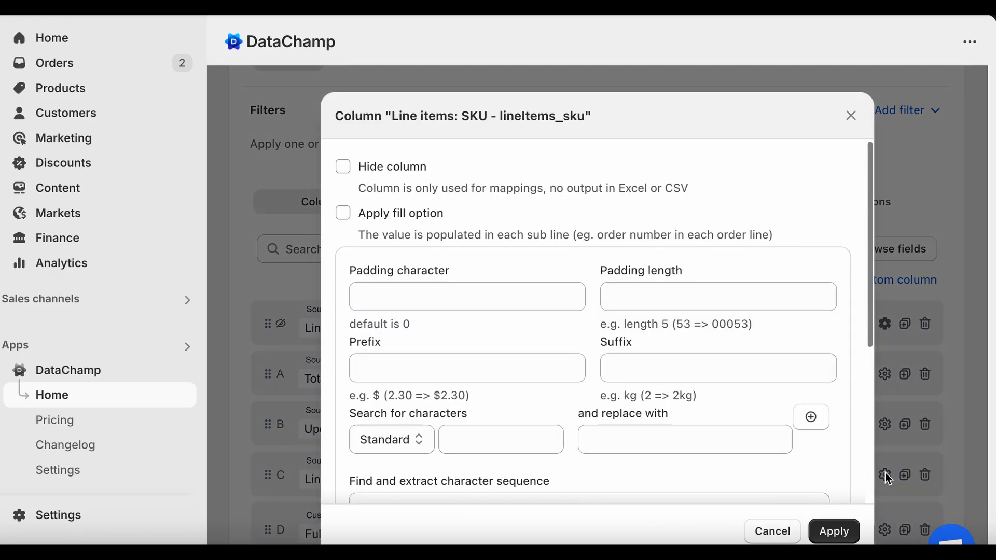
click(367, 167)
click(834, 531)
Preview the report to check the combined Full Name column, then close the preview
scroll(789, 414, up, 5)
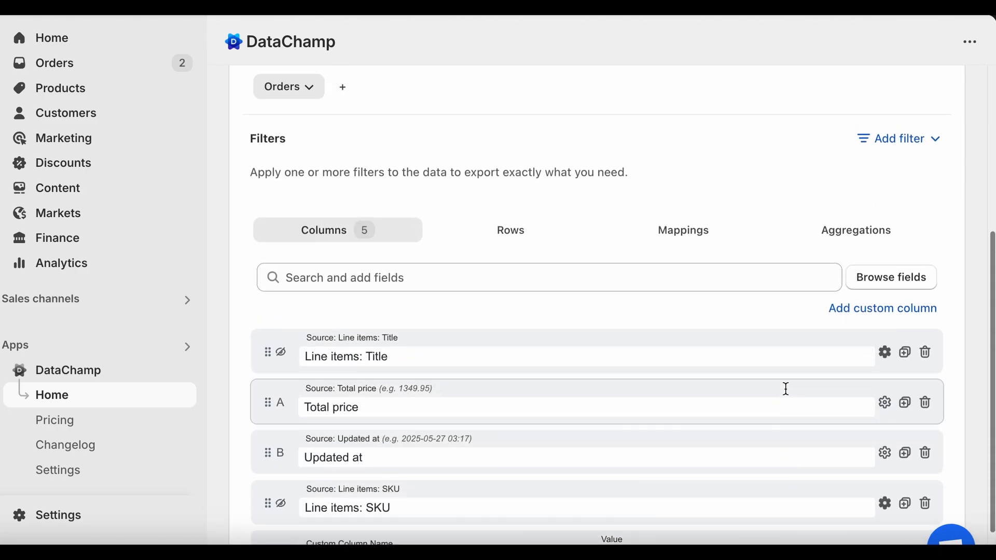
scroll(796, 303, up, 2)
click(850, 99)
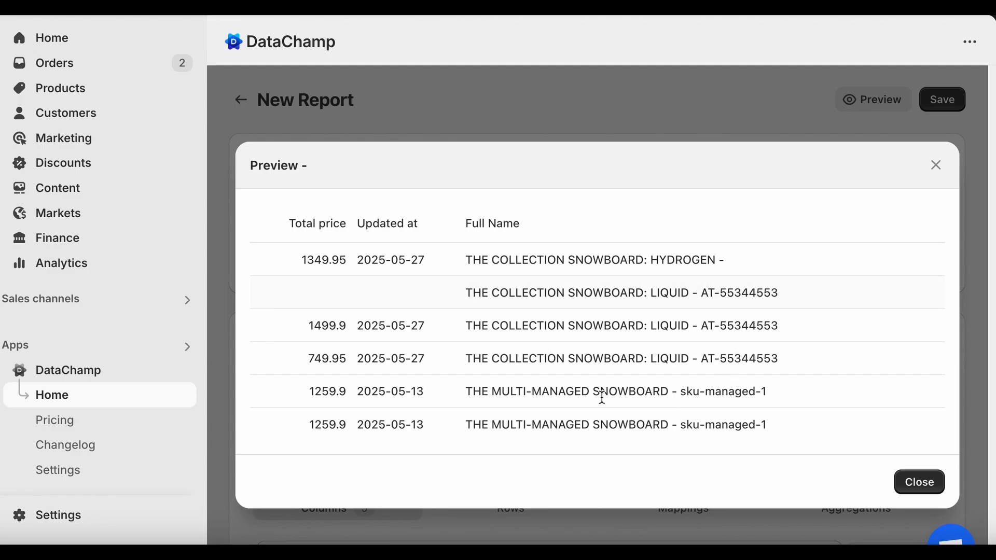
click(928, 482)
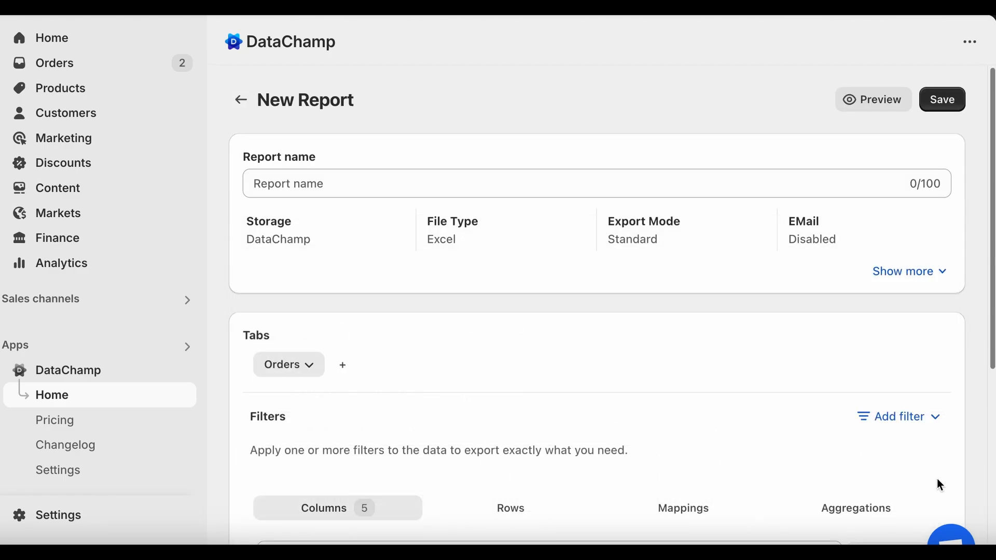
Add a custom column named Net Price with the calculation [[ {{Total price}} / 1.2 ]]
scroll(785, 453, down, 5)
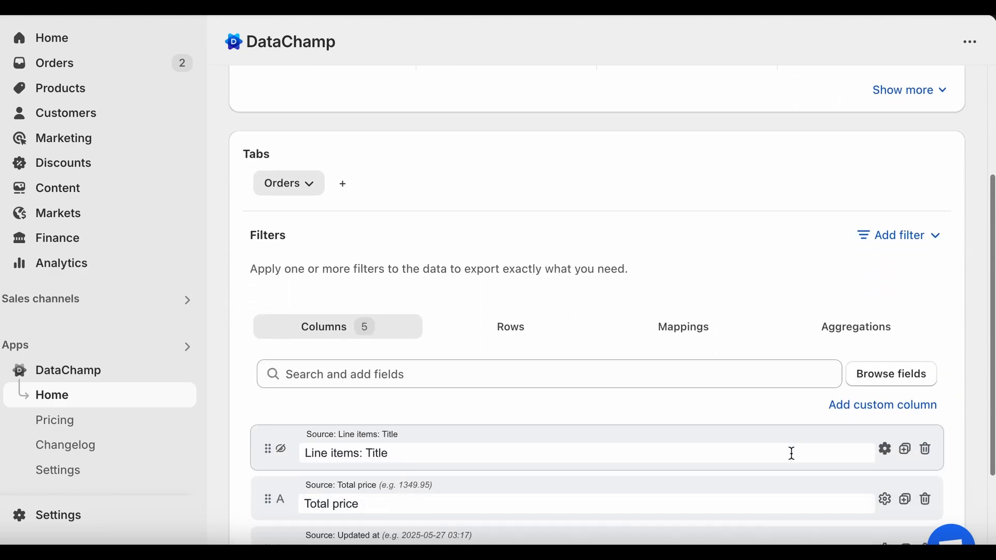
scroll(829, 405, down, 2)
click(871, 336)
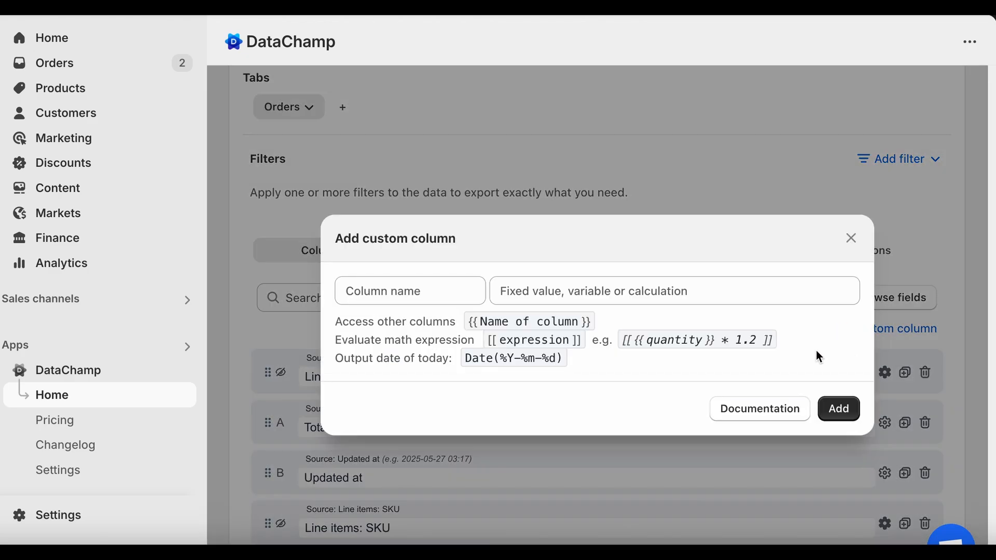
click(418, 290)
text(Net P)
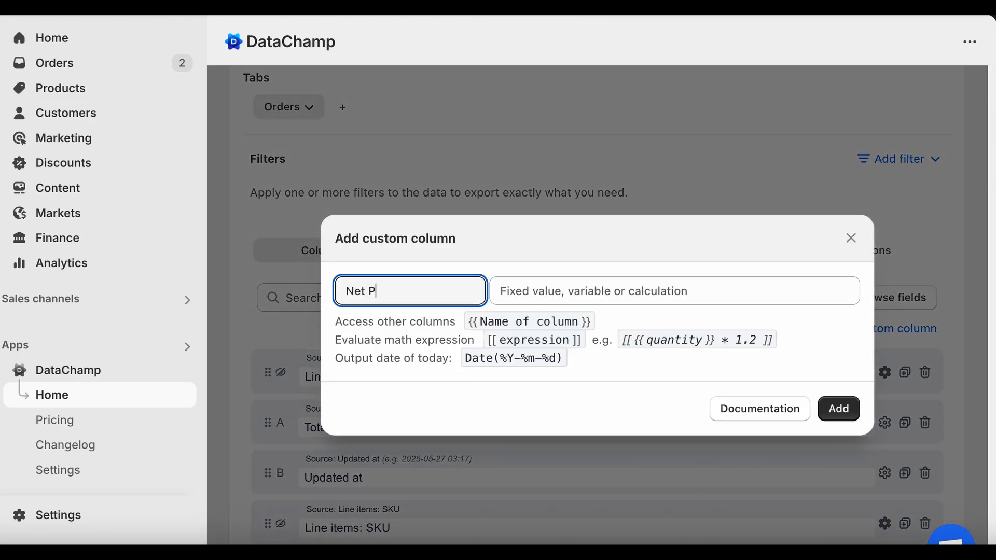
text(rice)
click(544, 293)
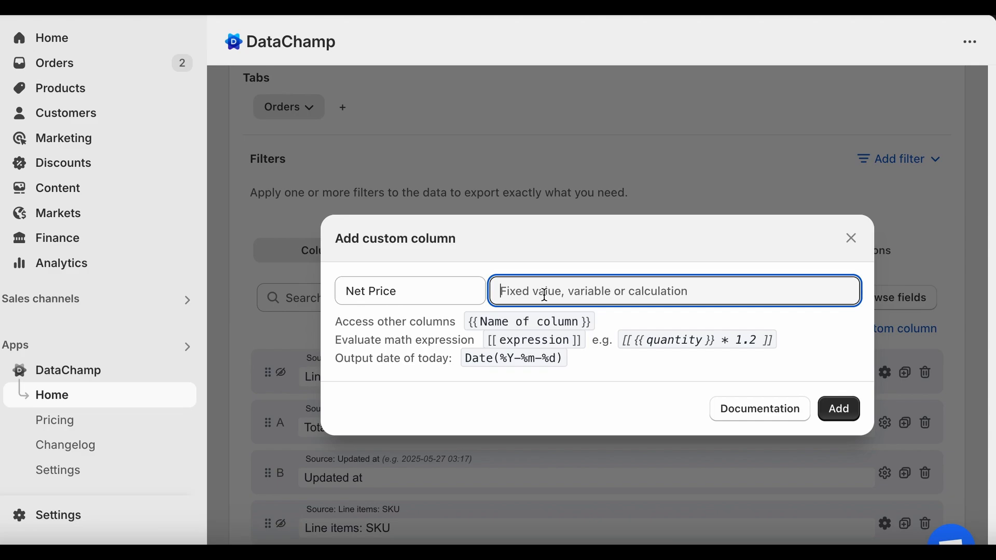
text([[)
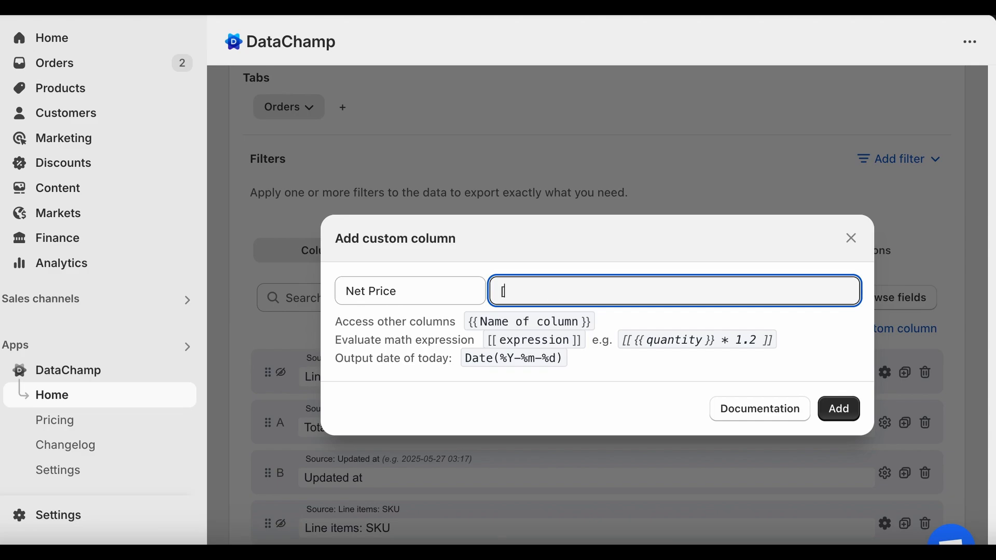
text( {{)
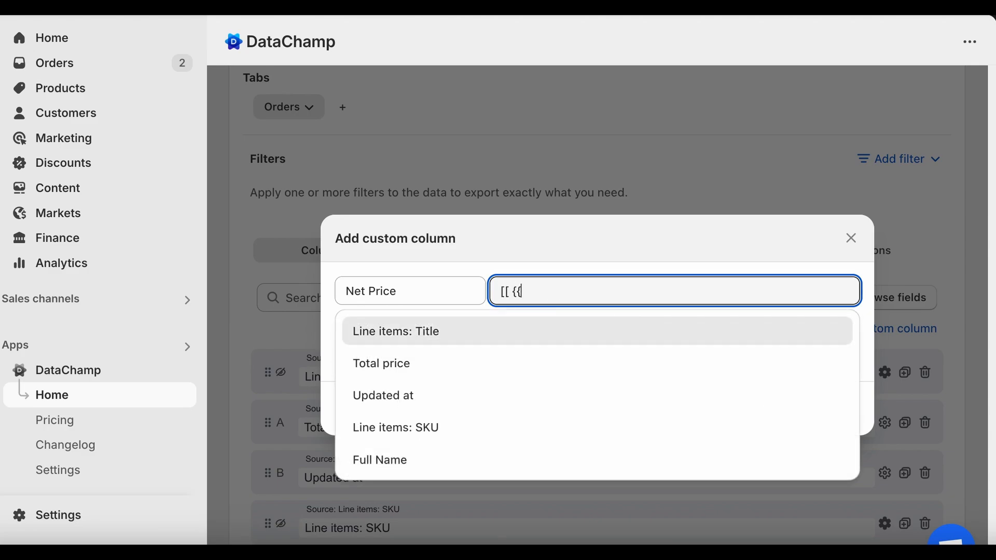
click(449, 362)
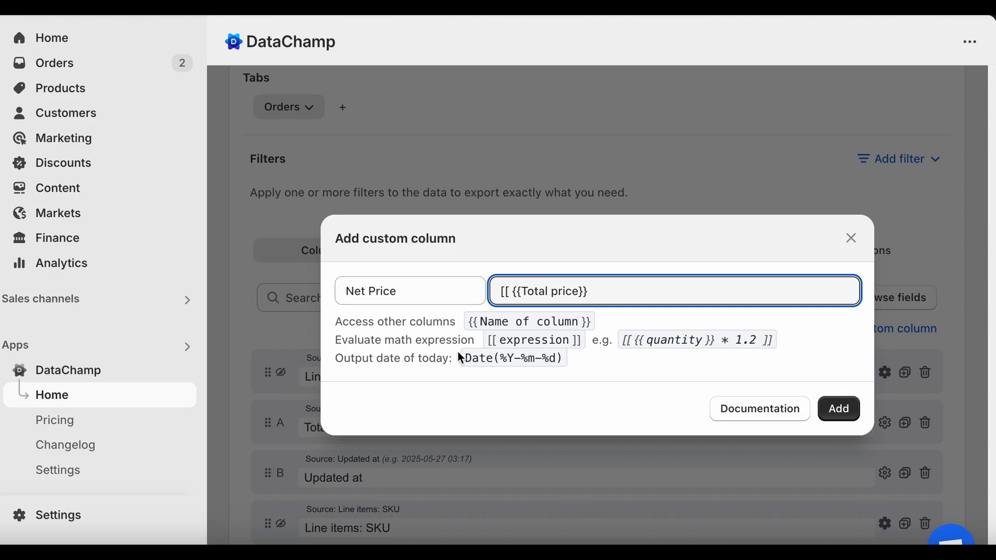
text(/ 1.2 ]])
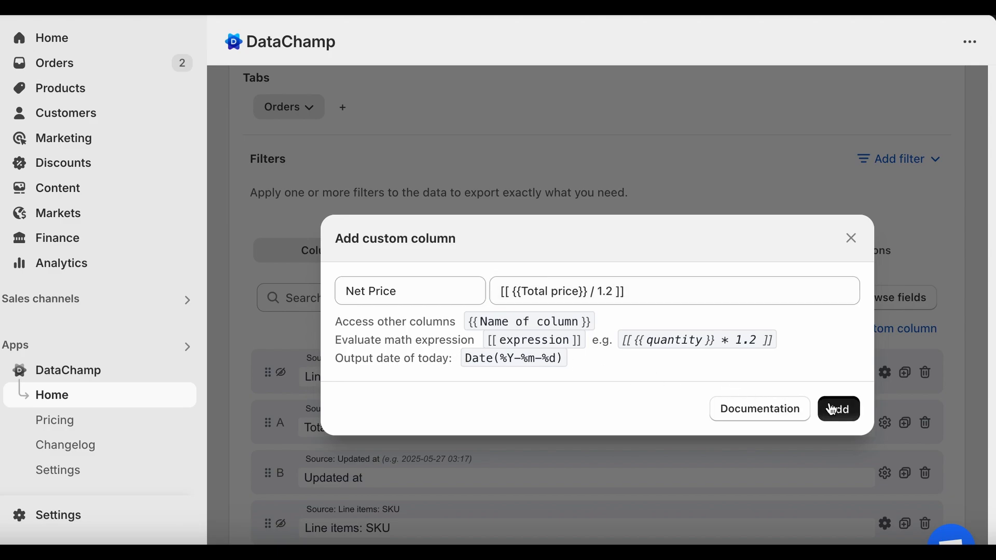
click(824, 409)
Preview the report to check the calculated Net Price column, then close the preview
scroll(815, 262, up, 5)
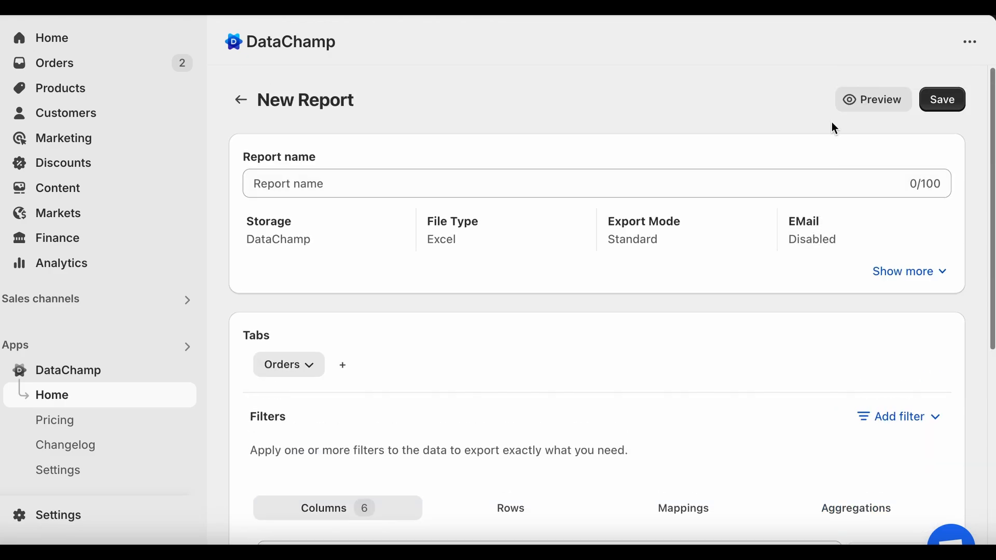
click(855, 96)
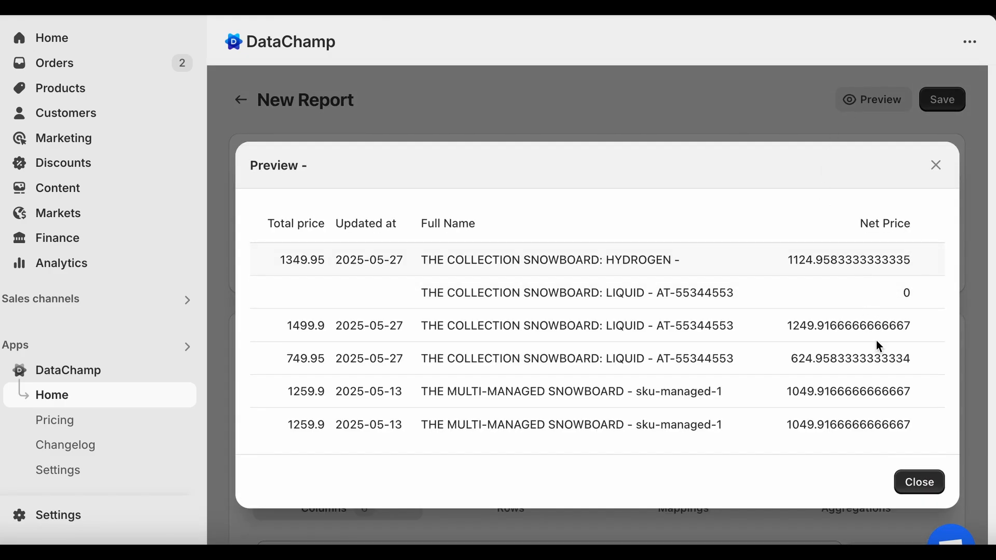
click(919, 483)
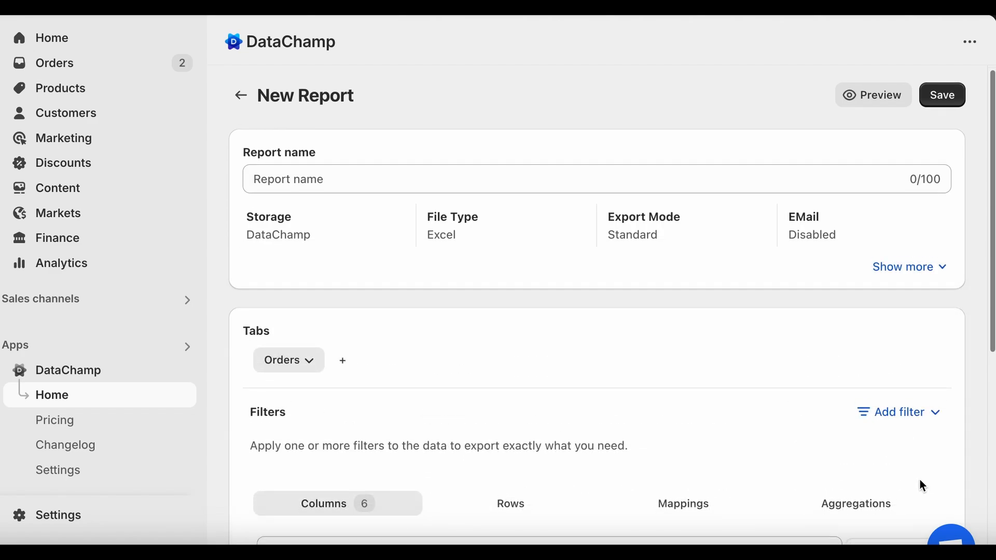
Add a custom column named Shipping with the fixed value "Shipping through headquarters"
scroll(921, 481, down, 8)
click(898, 167)
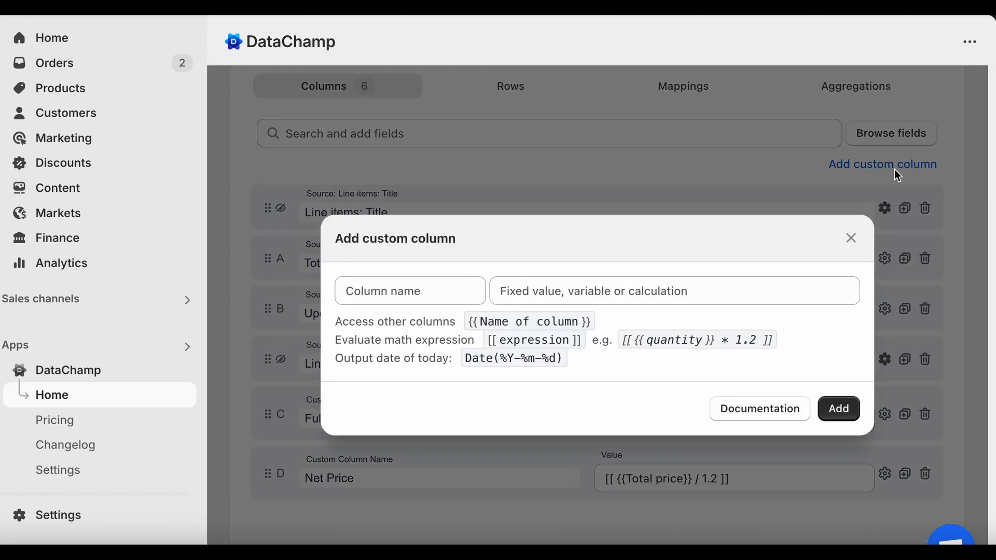
click(457, 289)
text(Shipping)
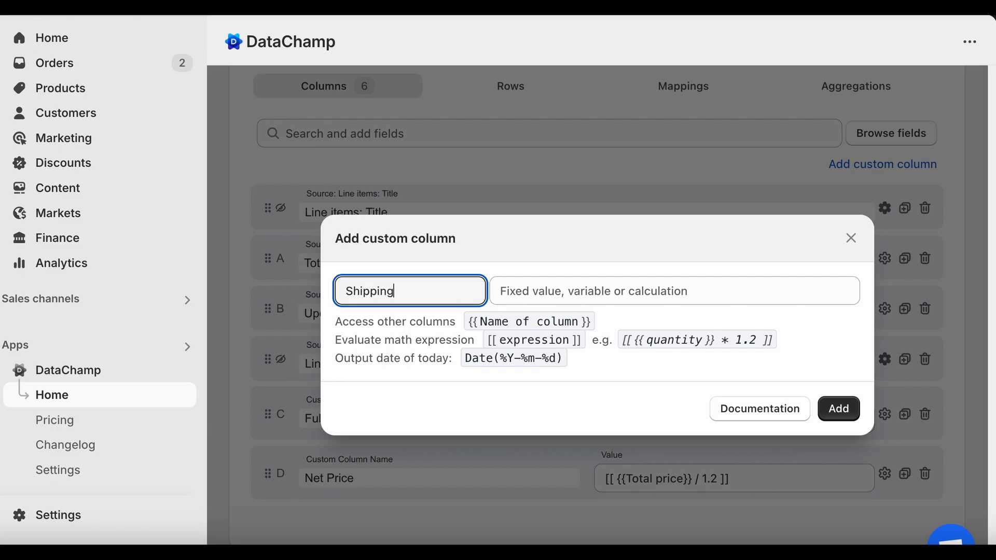
click(500, 291)
text(Shipping through headquarters)
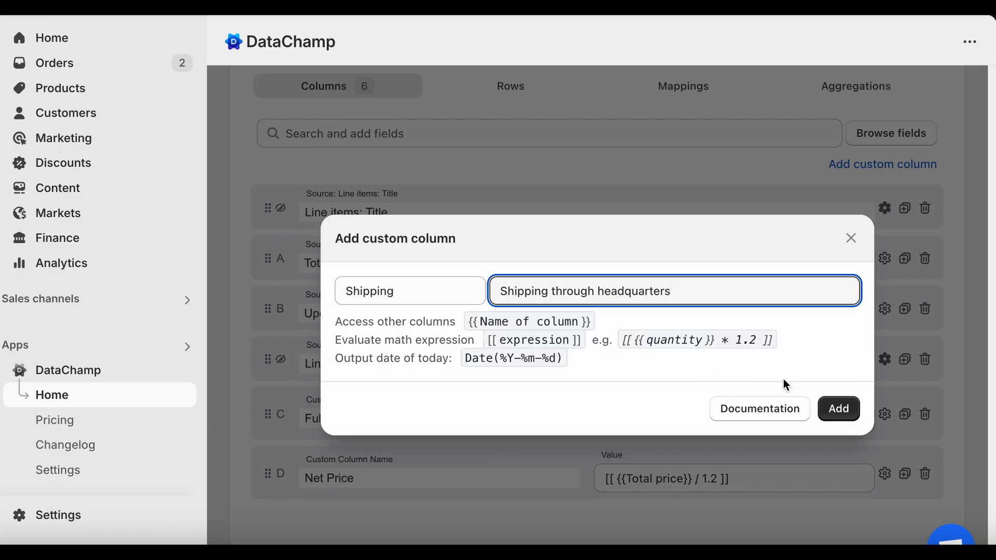
click(836, 407)
Preview the report to check the fixed text in the Shipping column, then close the preview
scroll(858, 392, up, 4)
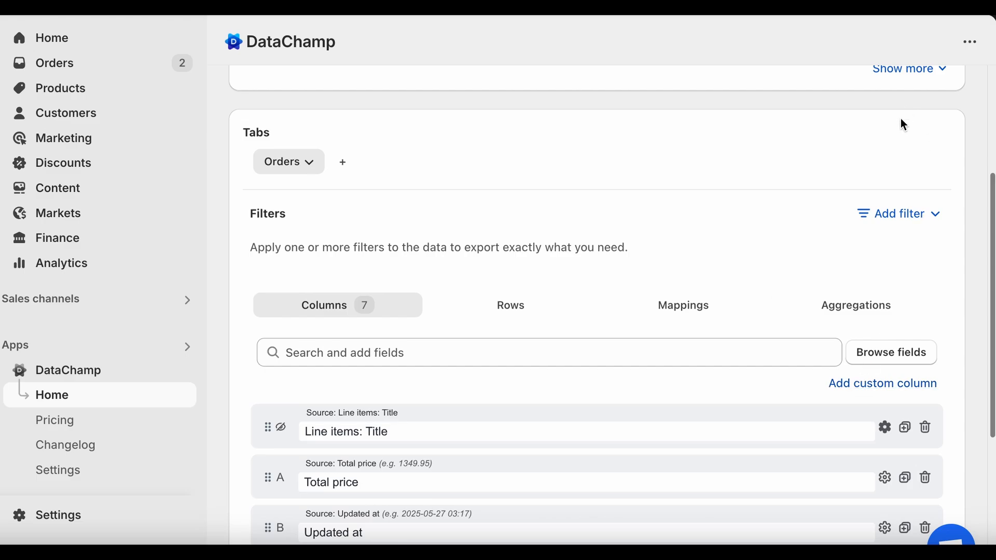
scroll(901, 119, up, 3)
click(899, 97)
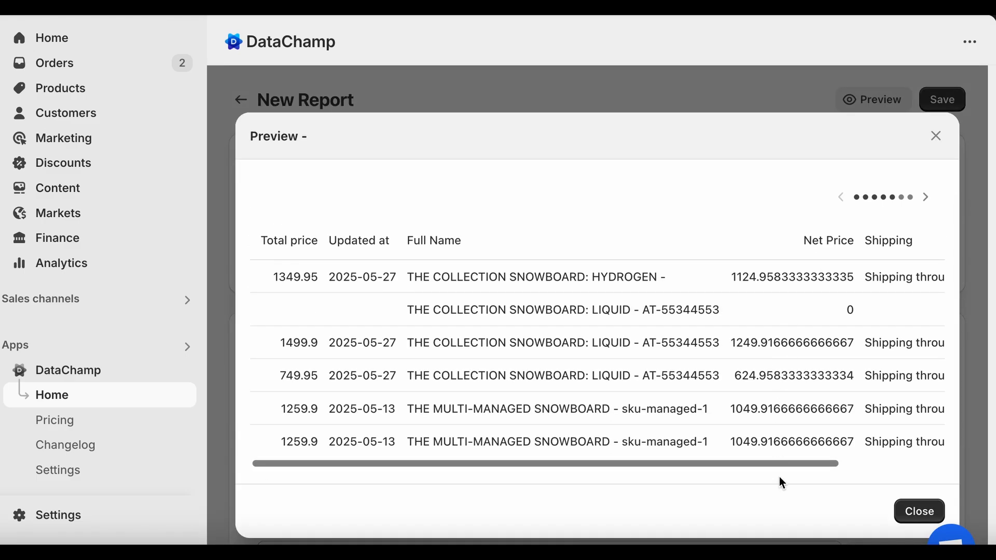
drag(787, 465, 902, 470)
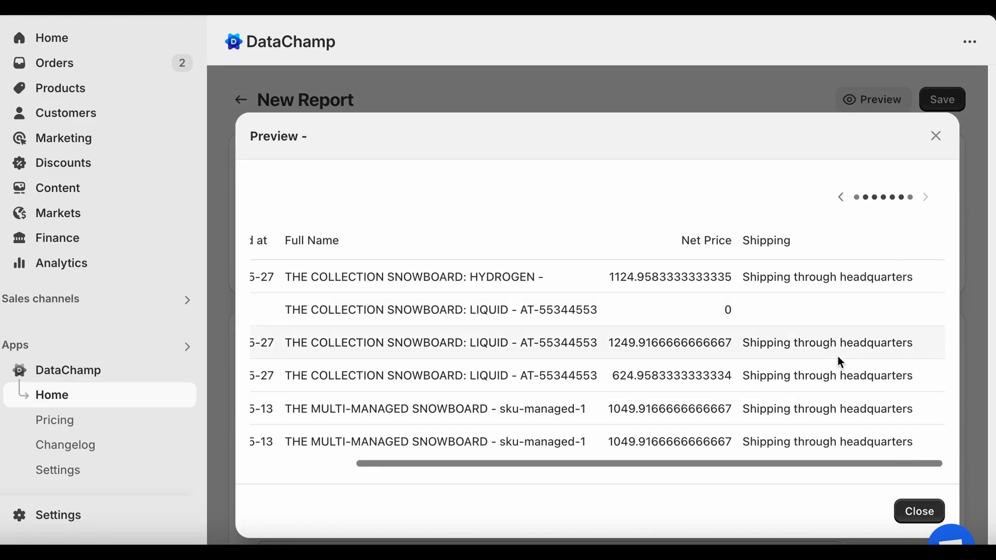
click(918, 513)
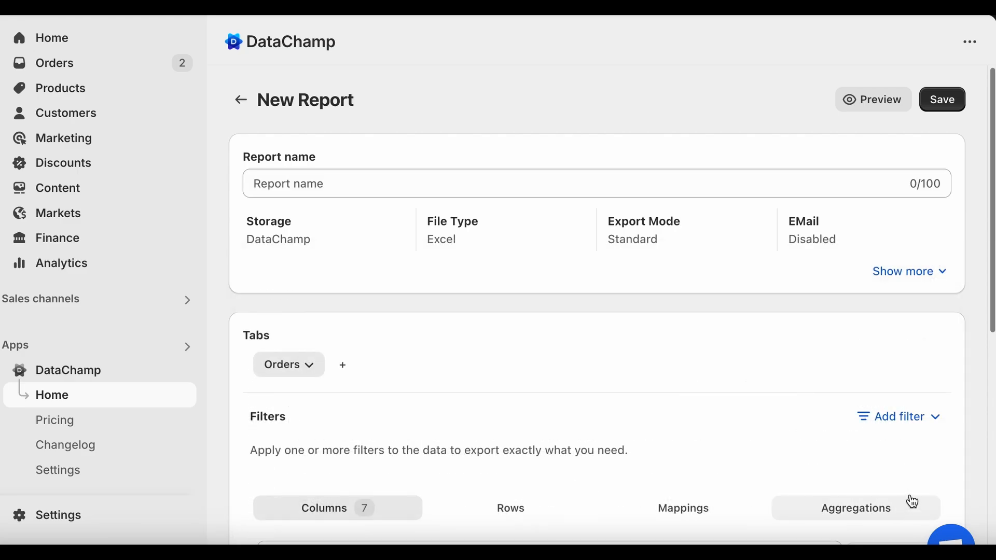
Add a custom column named delivery date with the value addDays(Date(%Y-%m-%d), 7)
scroll(910, 462, down, 7)
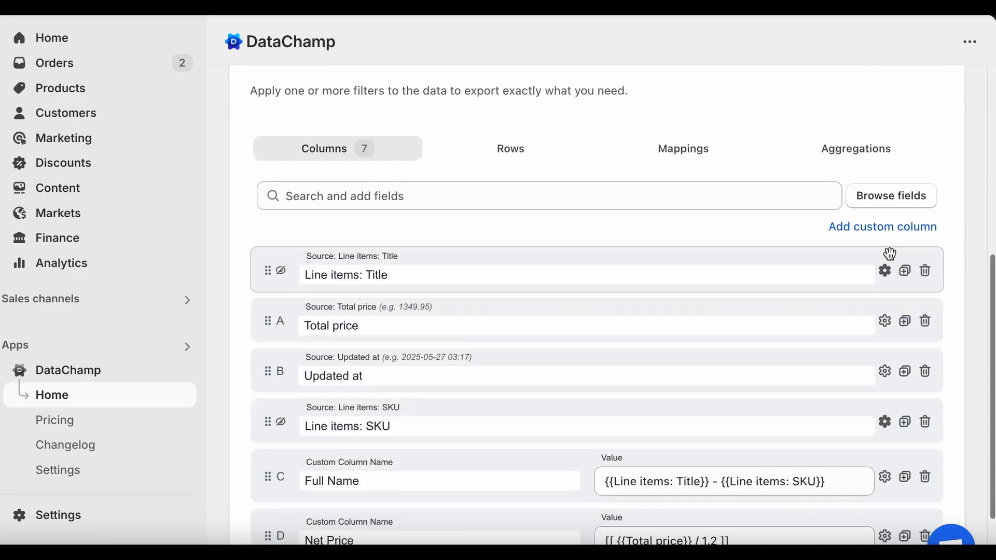
click(861, 228)
click(418, 300)
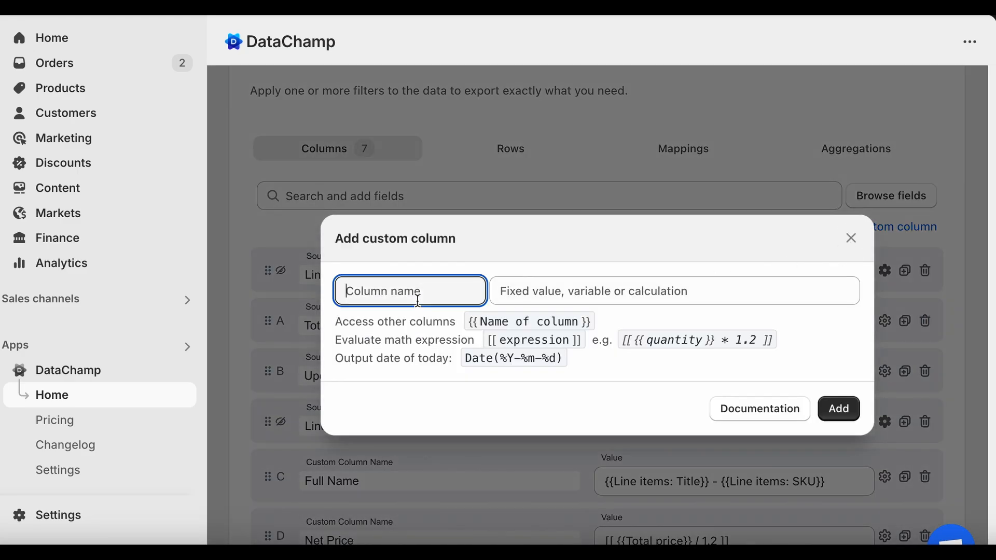
text(delivery date)
key(Tab)
text(add)
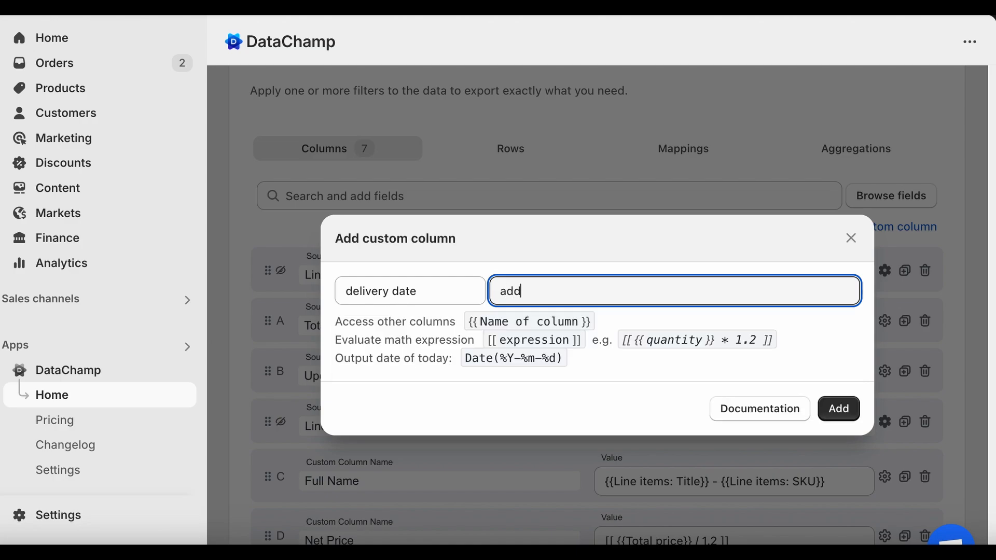
text(Days(Date(%Y)
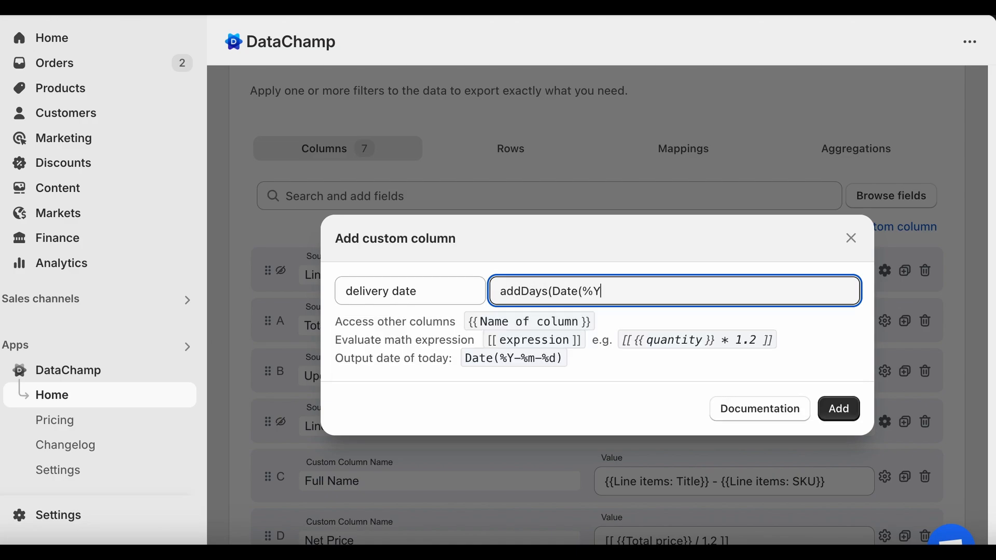
text(-%m-%d), 7)
click(838, 408)
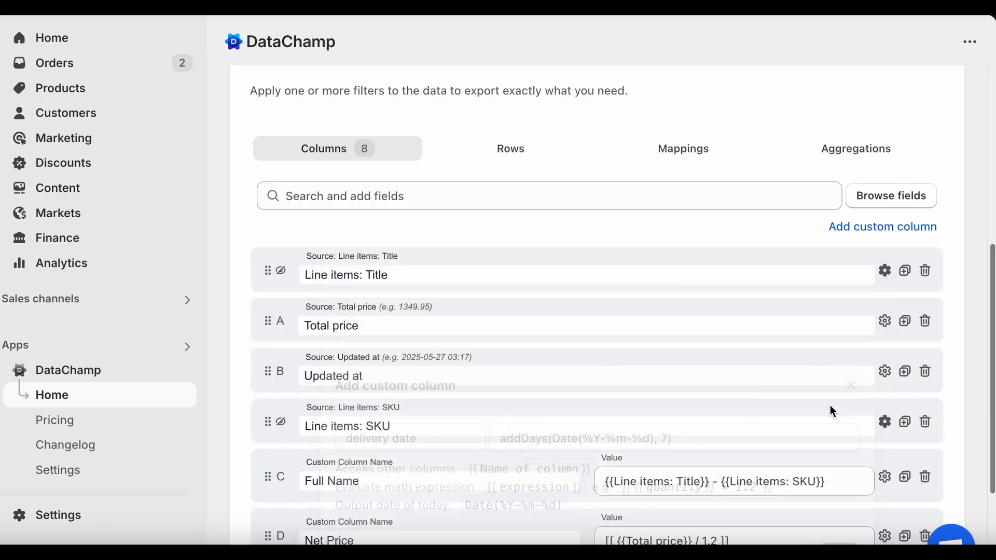
Preview the report to check the delivery date column, then close the preview
scroll(813, 328, up, 6)
click(867, 82)
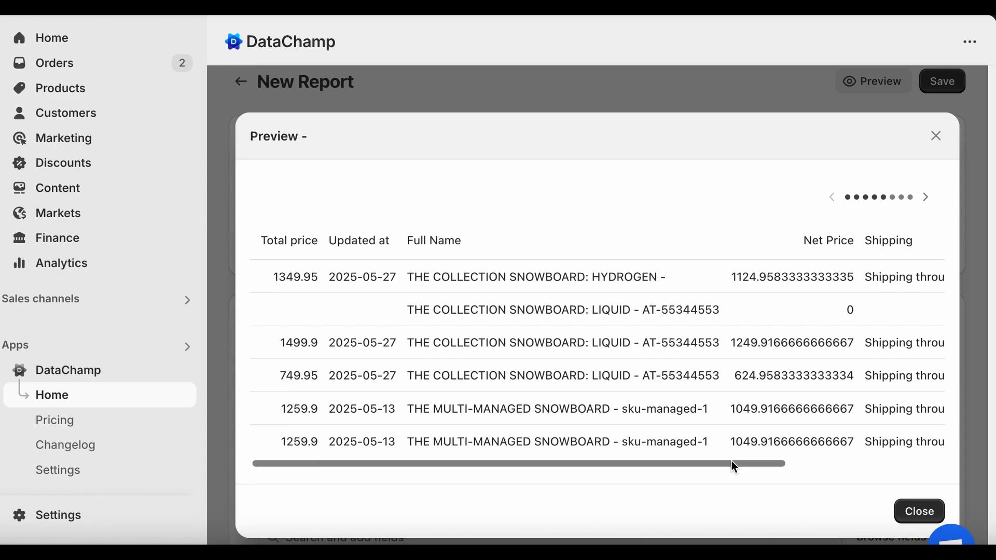
drag(734, 465, 924, 468)
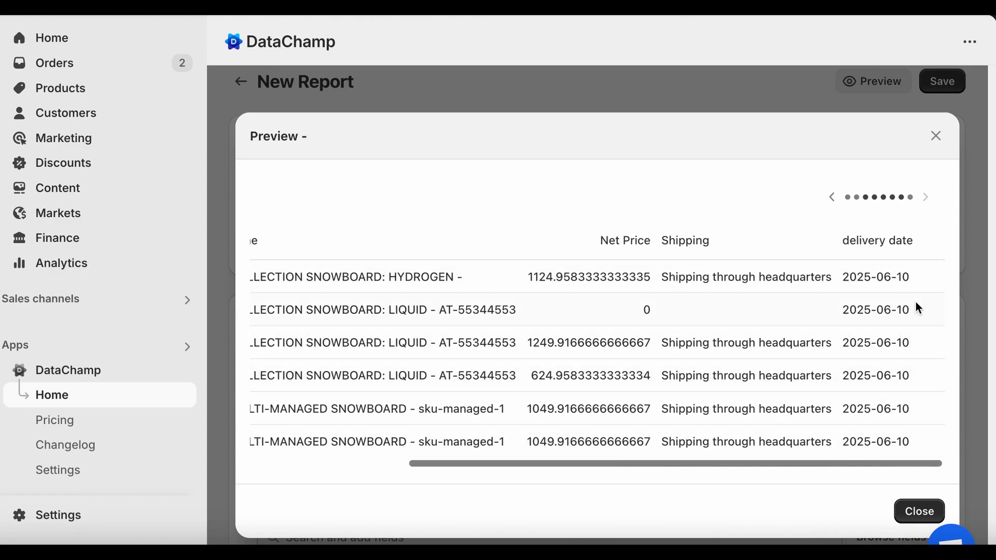
click(920, 510)
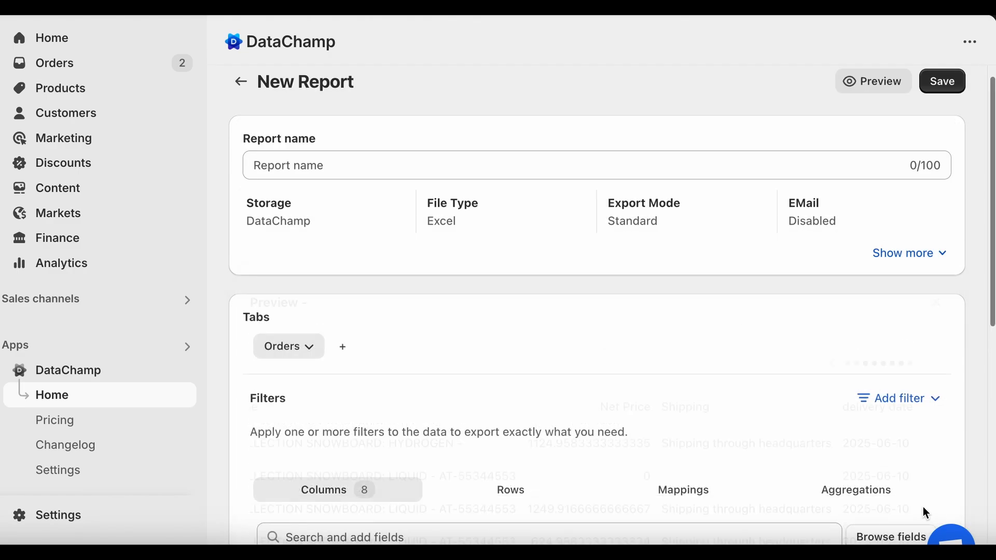
Name the report Orders and save it
click(347, 170)
text(Orders)
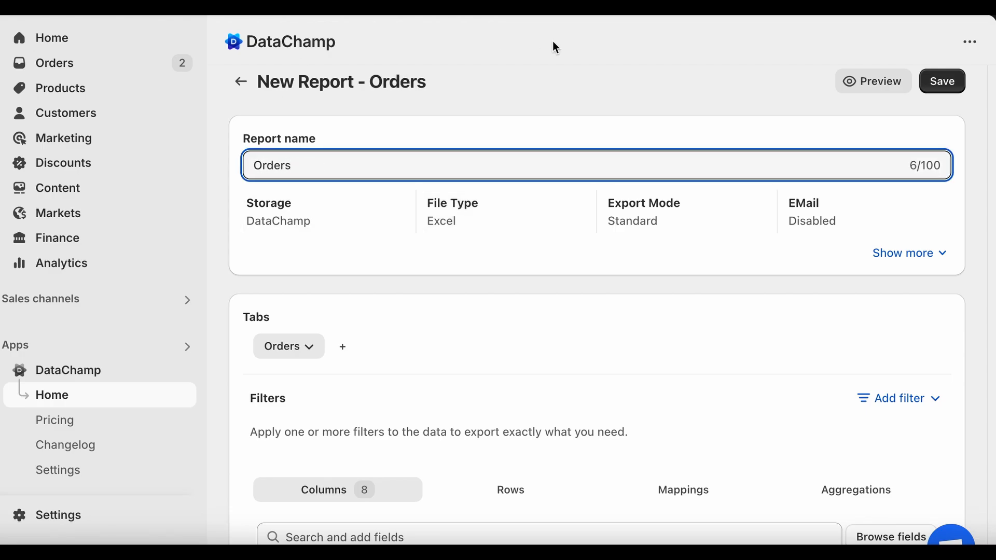
click(942, 83)
click(942, 83)
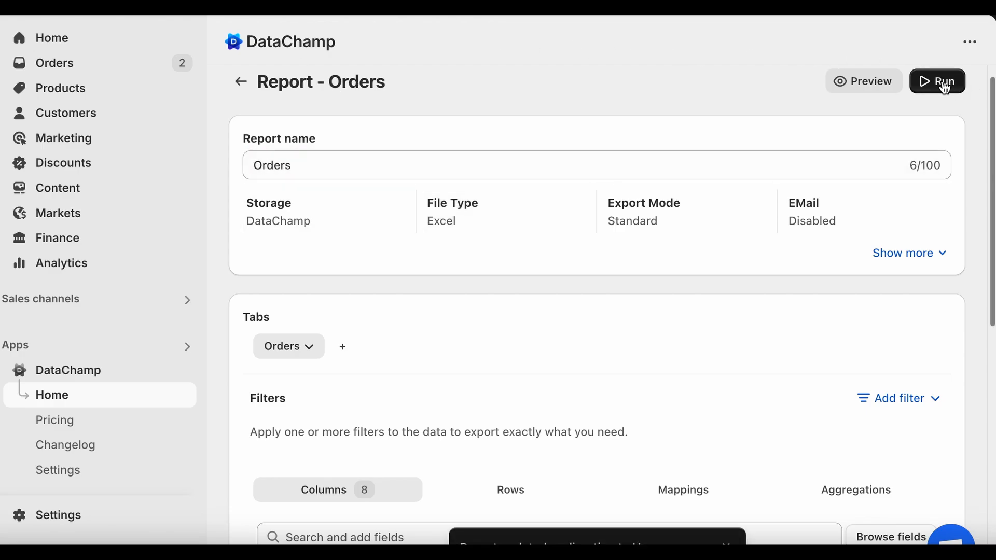